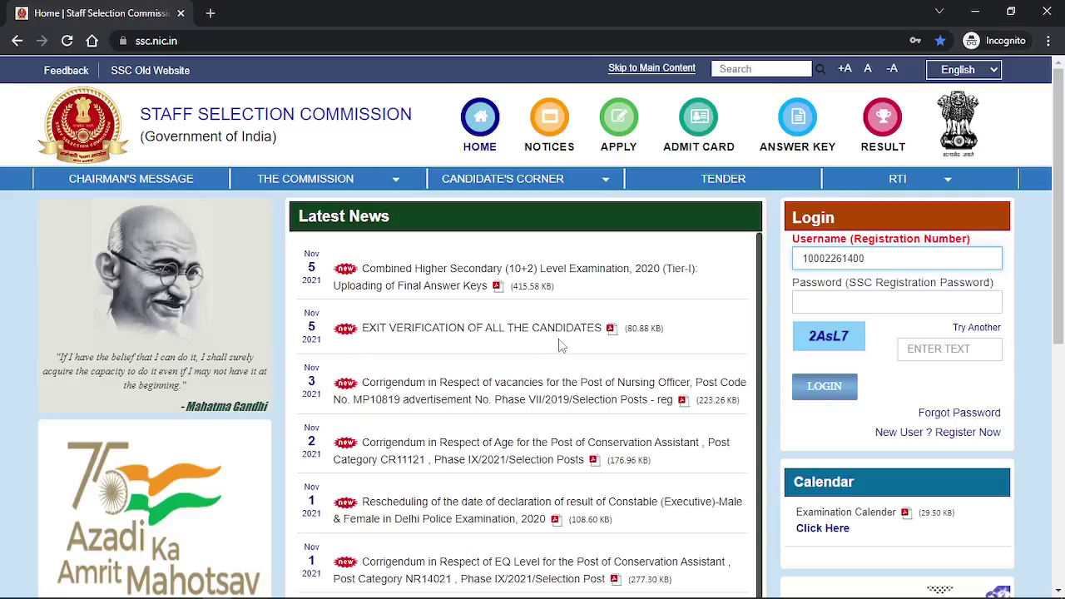
Select the ssc.nic.in web address in the browser's address bar.
{"action": "left_click", "coordinate": [181, 44]}
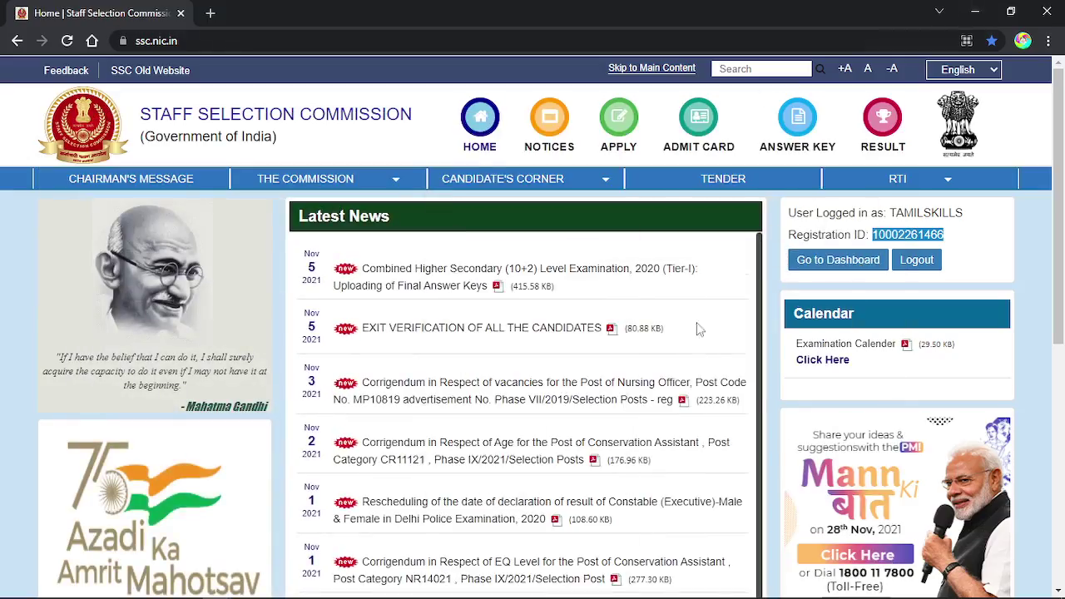
From the candidate dashboard, view Application History and Modify Registration, then open Result / Marks.
{"action": "left_click", "coordinate": [841, 262]}
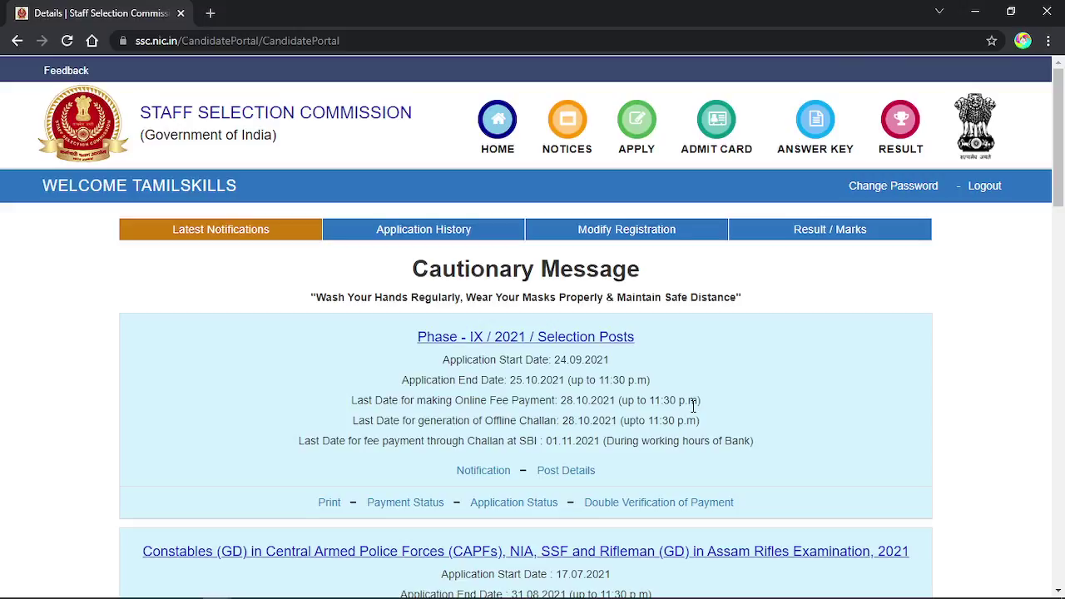
{"action": "left_click", "coordinate": [408, 240]}
{"action": "left_click", "coordinate": [590, 231]}
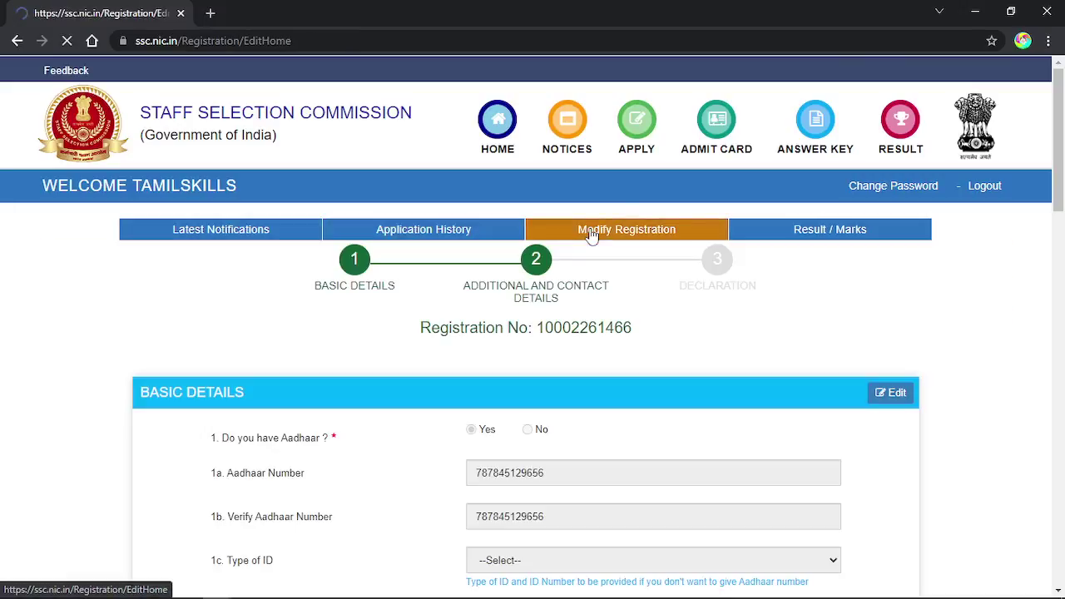
{"action": "left_click", "coordinate": [806, 234]}
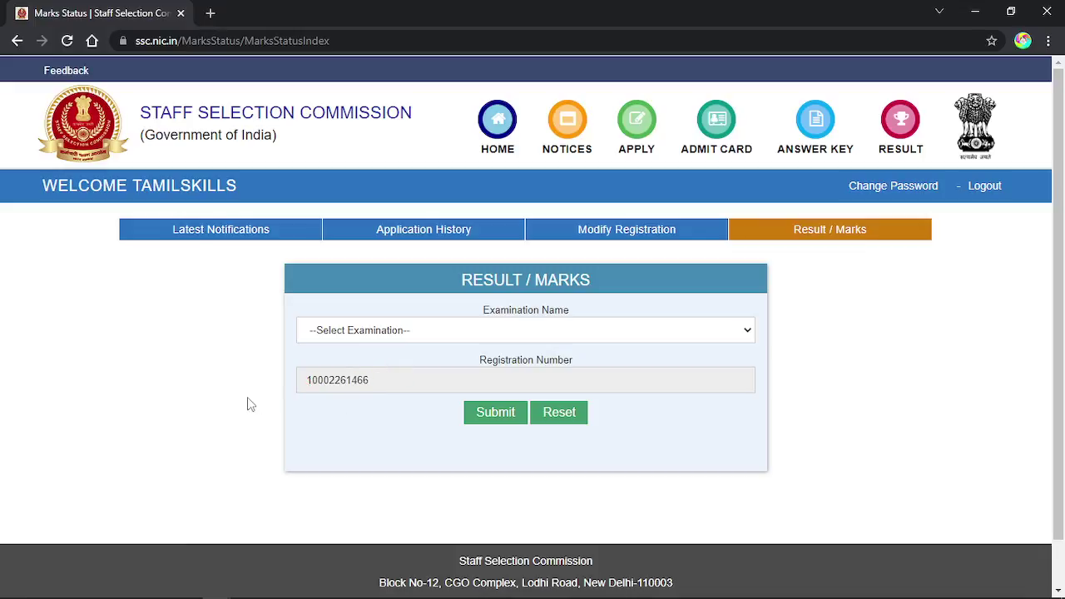
Submit the CHSL 2020 result check and open the saved scorecard image from the taskbar.
{"action": "left_click", "coordinate": [385, 331]}
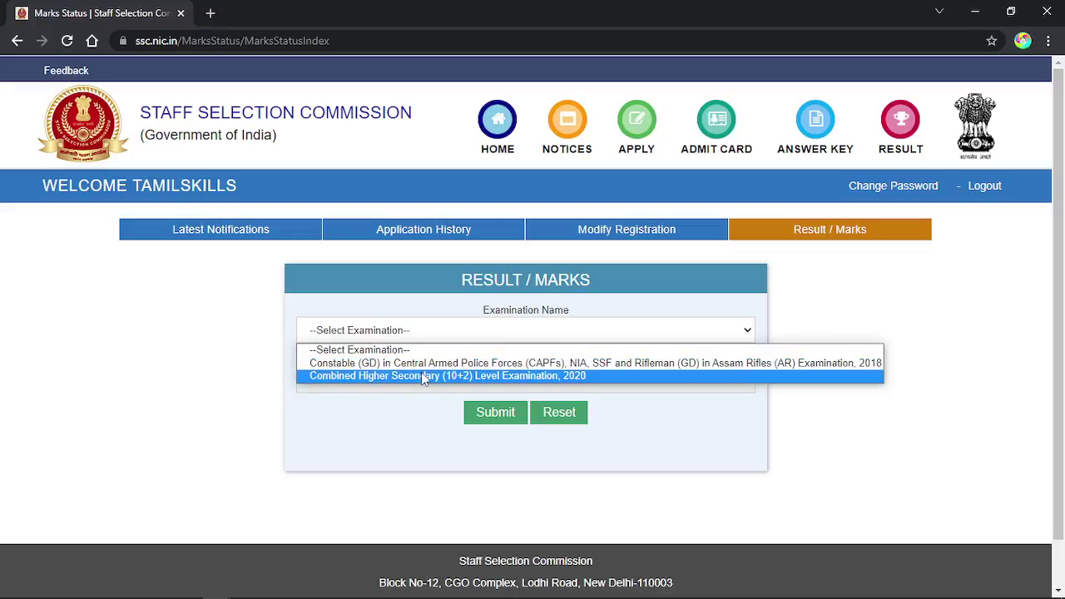
{"action": "left_click", "coordinate": [422, 376]}
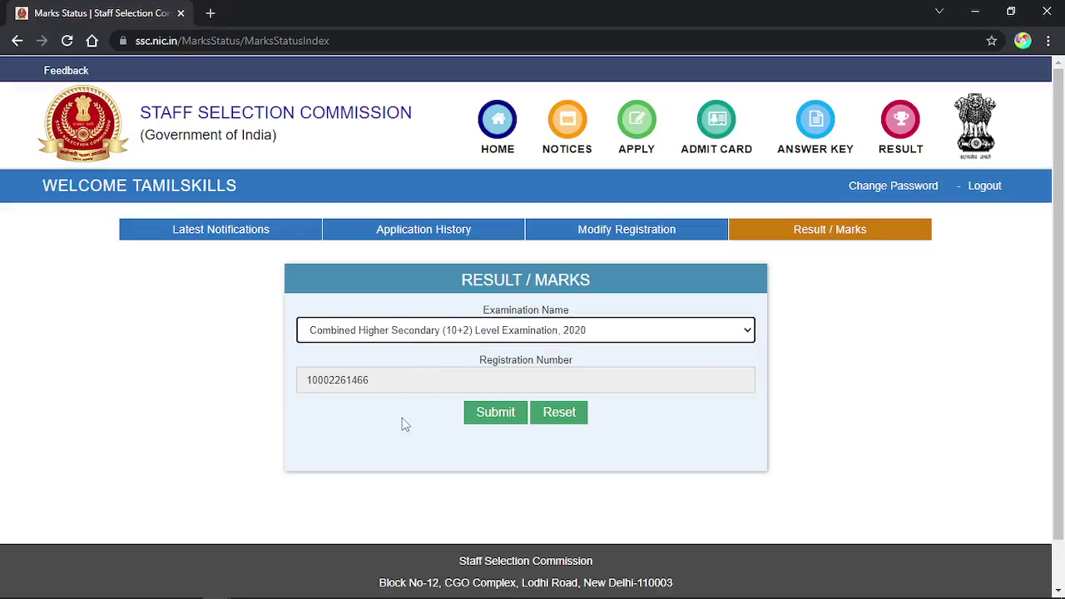
{"action": "left_click", "coordinate": [478, 424]}
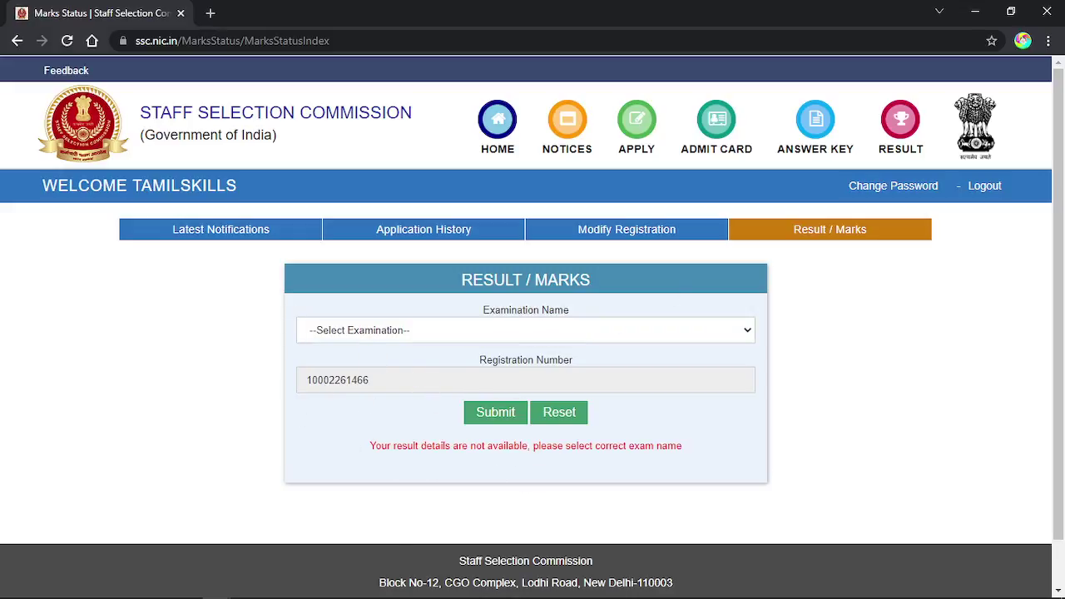
{"action": "mouse_move", "coordinate": [363, 594]}
{"action": "left_click", "coordinate": [303, 588]}
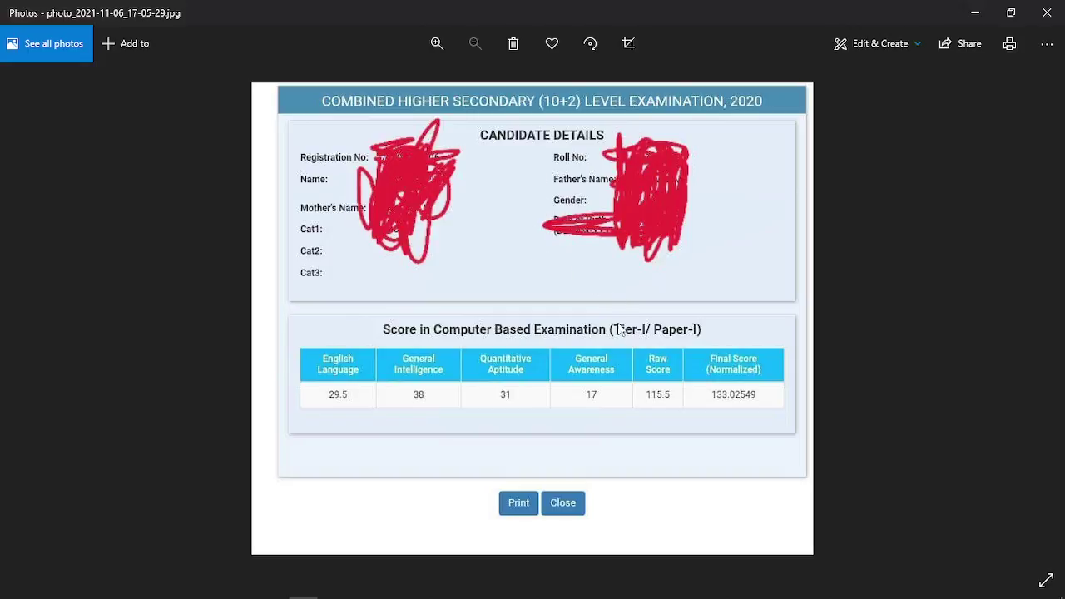
After reviewing the 133.02549 normalized score, minimize Photos to get back to Chrome.
{"action": "left_click", "coordinate": [975, 13]}
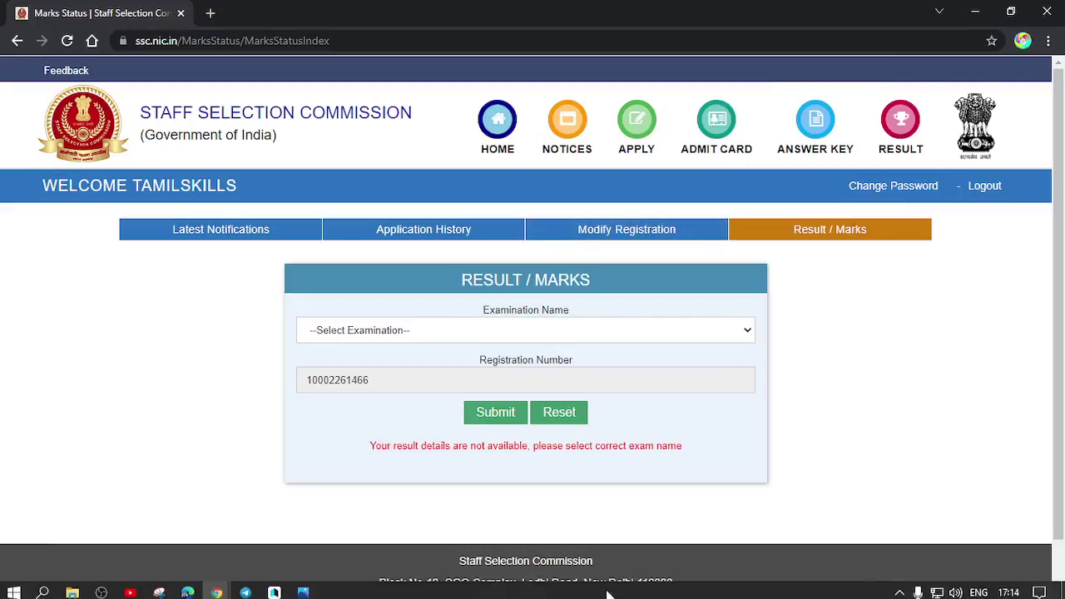
Bring the incognito SSC home window forward and open the Forgot Registration ID / Password form.
{"action": "mouse_move", "coordinate": [218, 589]}
{"action": "left_click", "coordinate": [276, 527]}
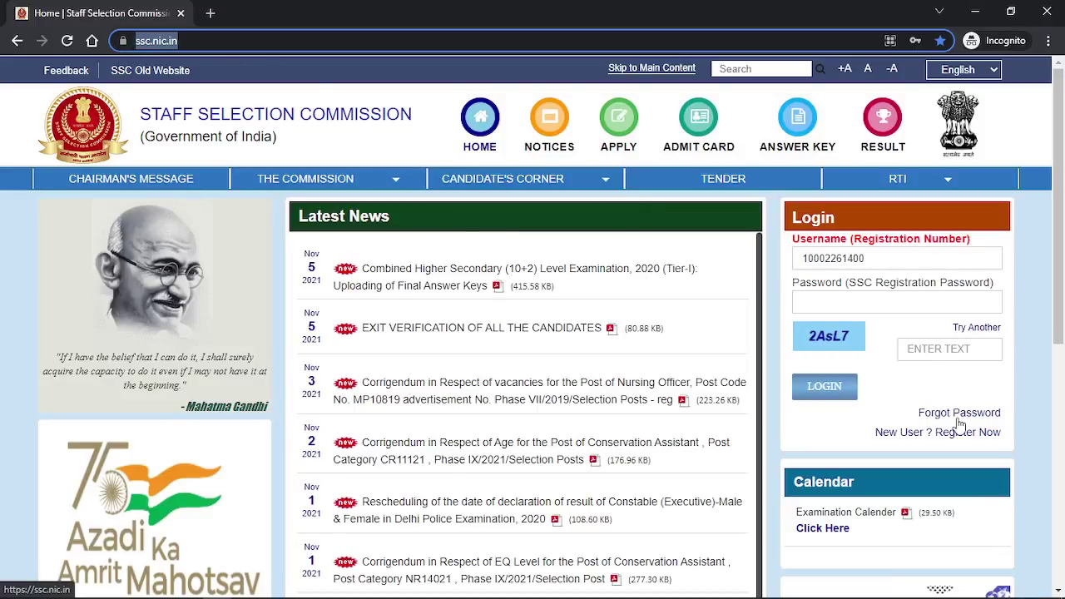
{"action": "left_click", "coordinate": [973, 410]}
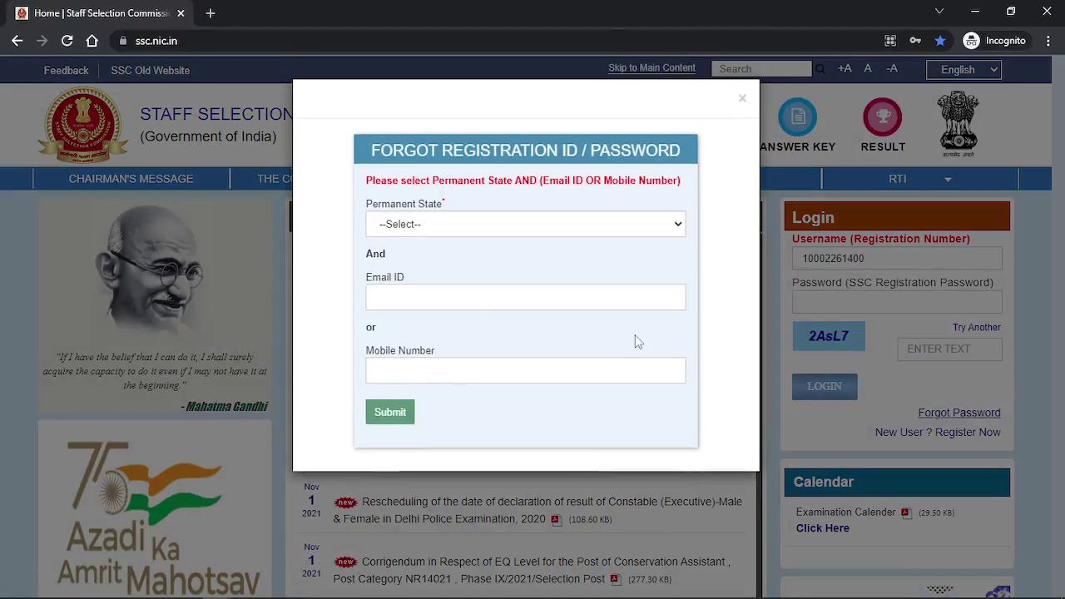
Choose Tamil Nadu as permanent state, enter the registered e-mail address, and submit.
{"action": "left_click", "coordinate": [450, 229]}
{"action": "scroll", "coordinate": [475, 380], "scroll_direction": "down", "scroll_amount": 3}
{"action": "left_click", "coordinate": [472, 425]}
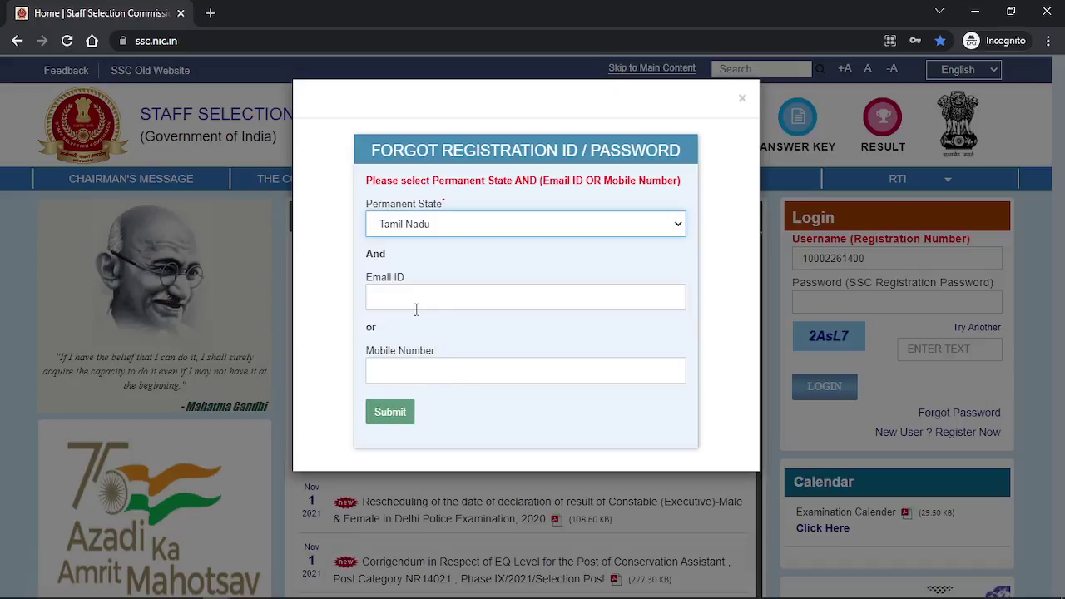
{"action": "left_click", "coordinate": [443, 301]}
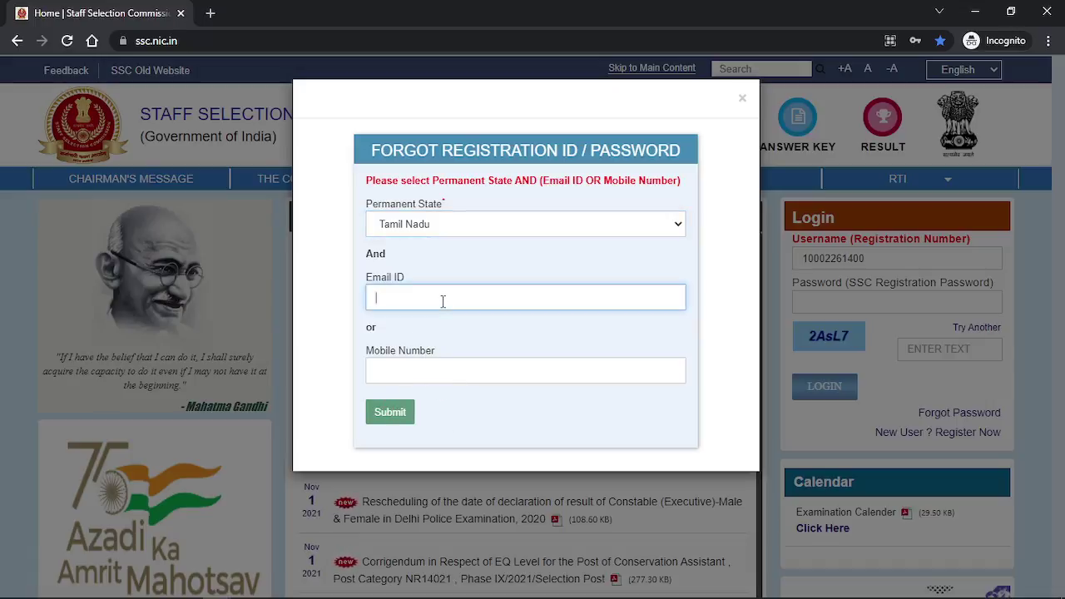
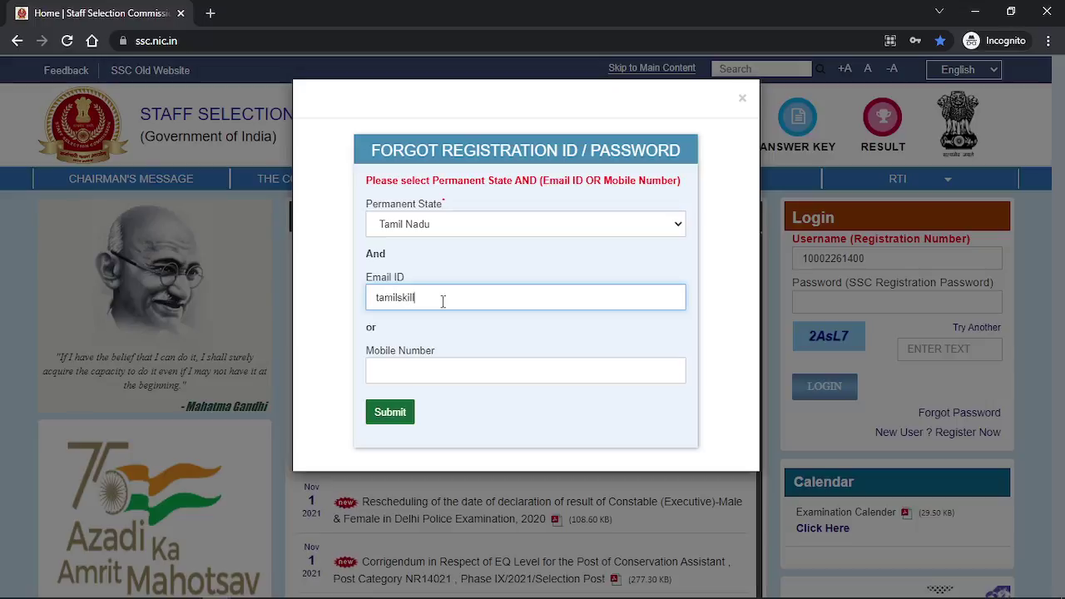
{"action": "left_click", "coordinate": [388, 412]}
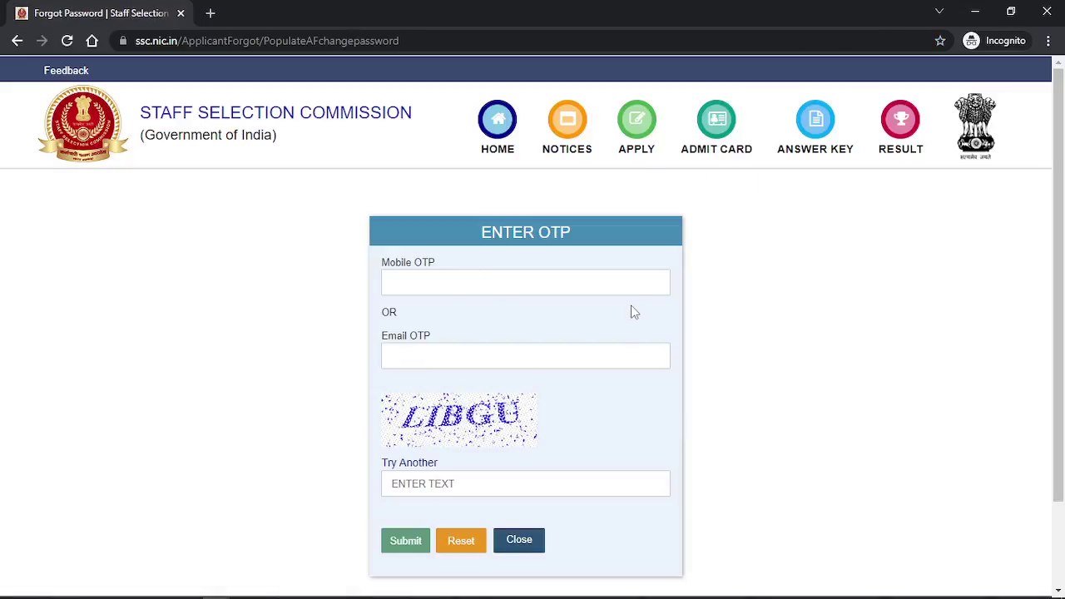
Visit the Mobile OTP, Email OTP and captcha fields, then minimize the incognito OTP window.
{"action": "left_click", "coordinate": [486, 360]}
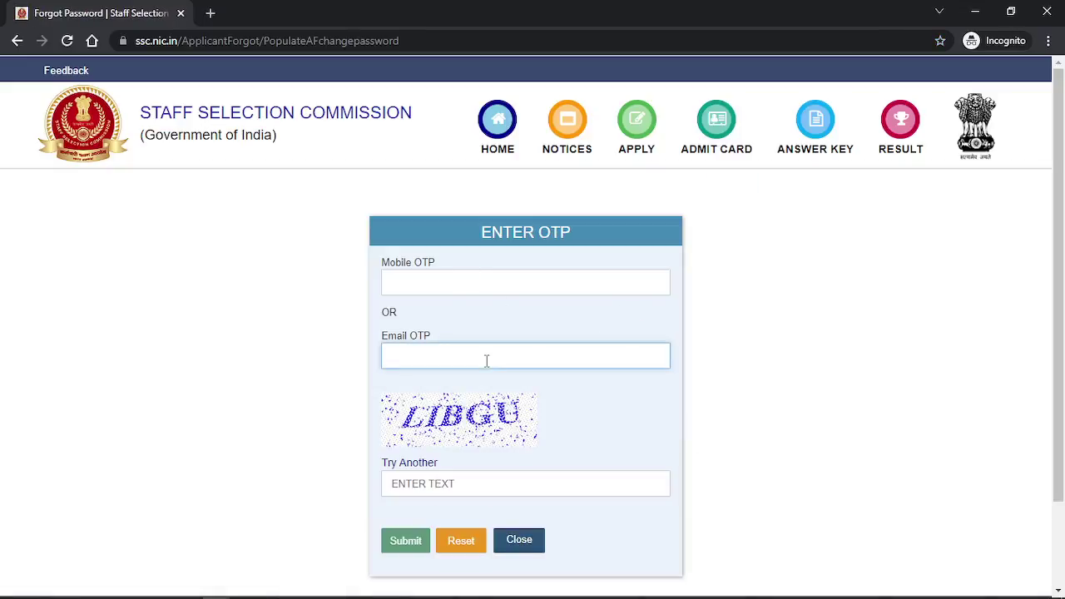
{"action": "left_click", "coordinate": [449, 282]}
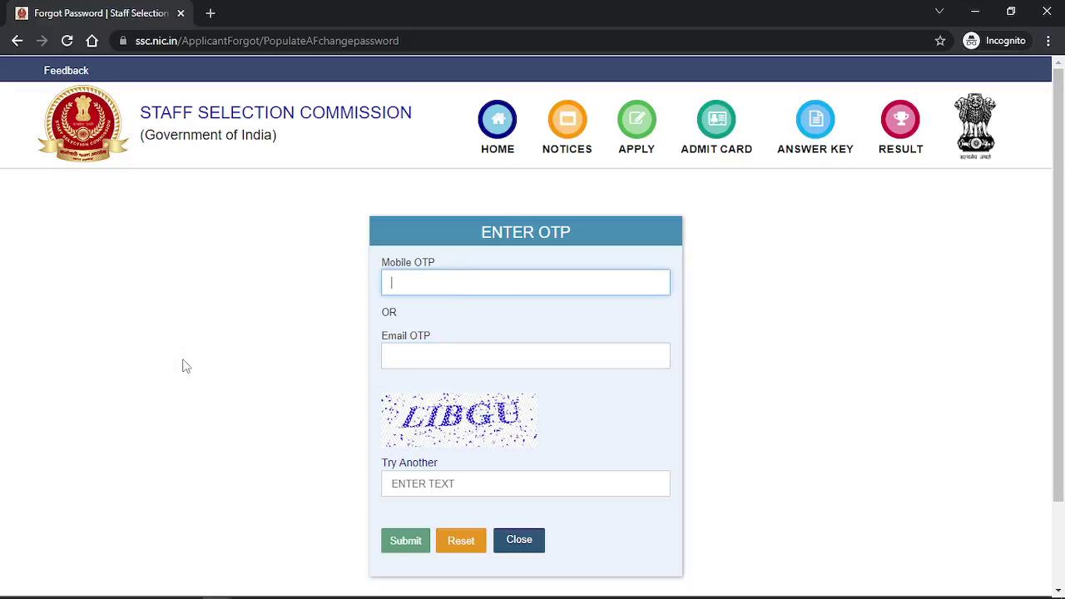
{"action": "left_click", "coordinate": [424, 356]}
{"action": "left_click", "coordinate": [440, 487]}
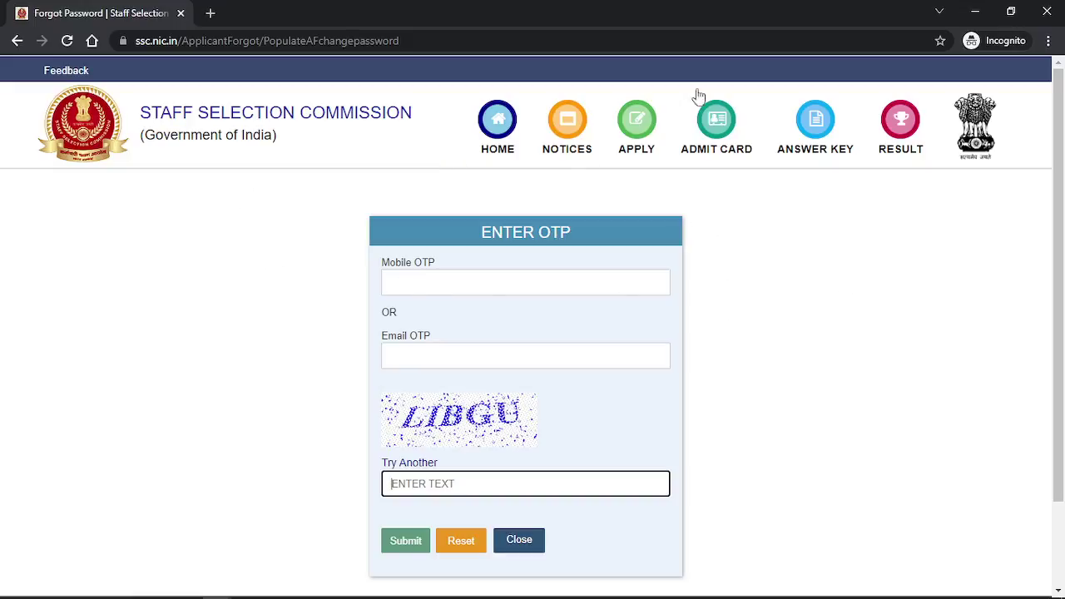
{"action": "left_click", "coordinate": [973, 14]}
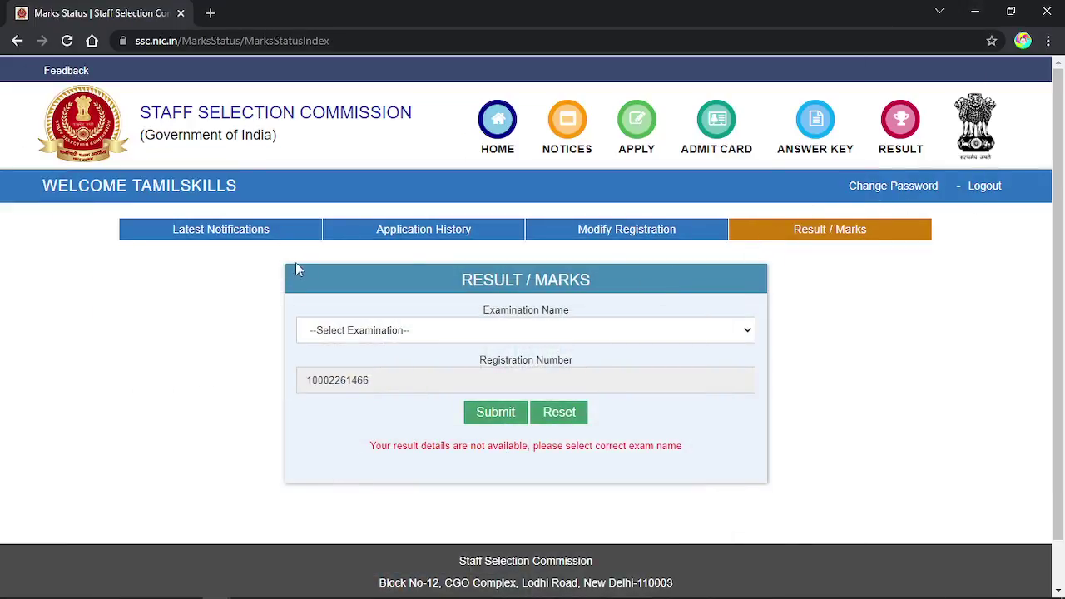
{"action": "left_click", "coordinate": [231, 235]}
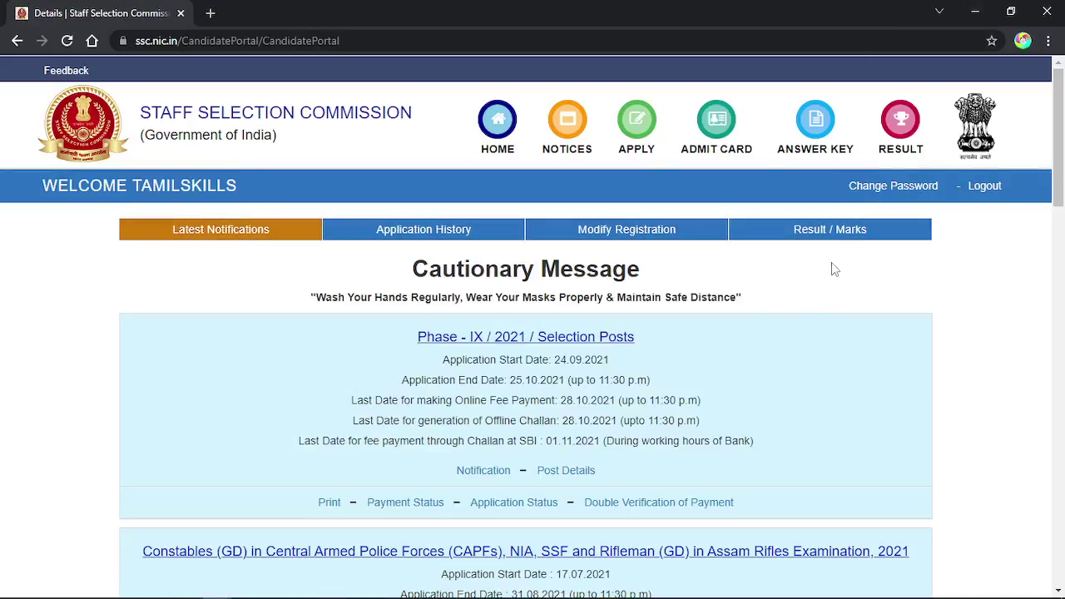
{"action": "left_click", "coordinate": [846, 233]}
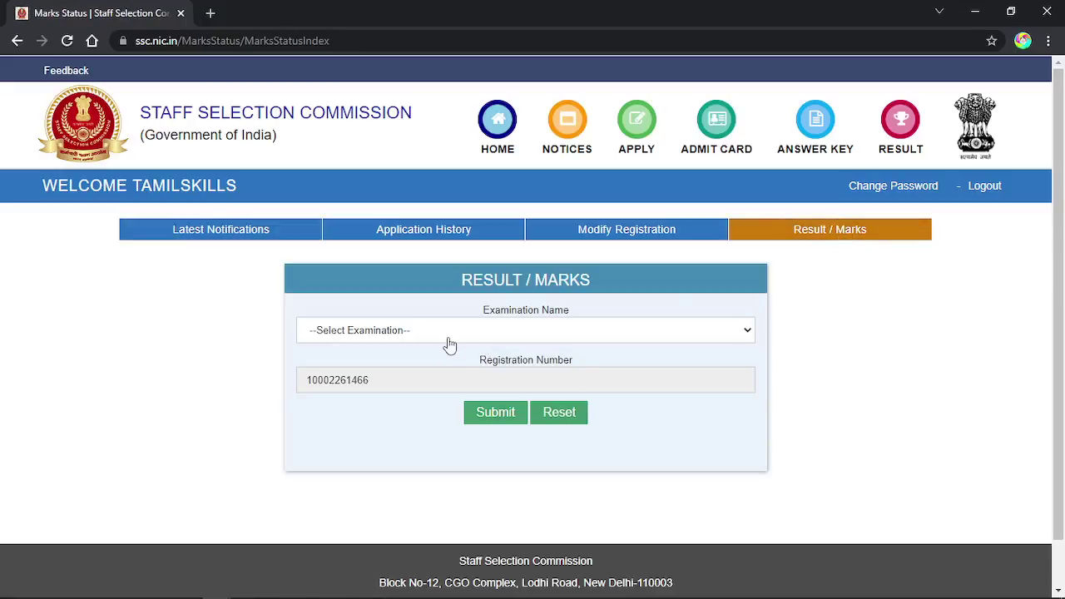
{"action": "left_click", "coordinate": [450, 337]}
{"action": "left_click", "coordinate": [453, 374]}
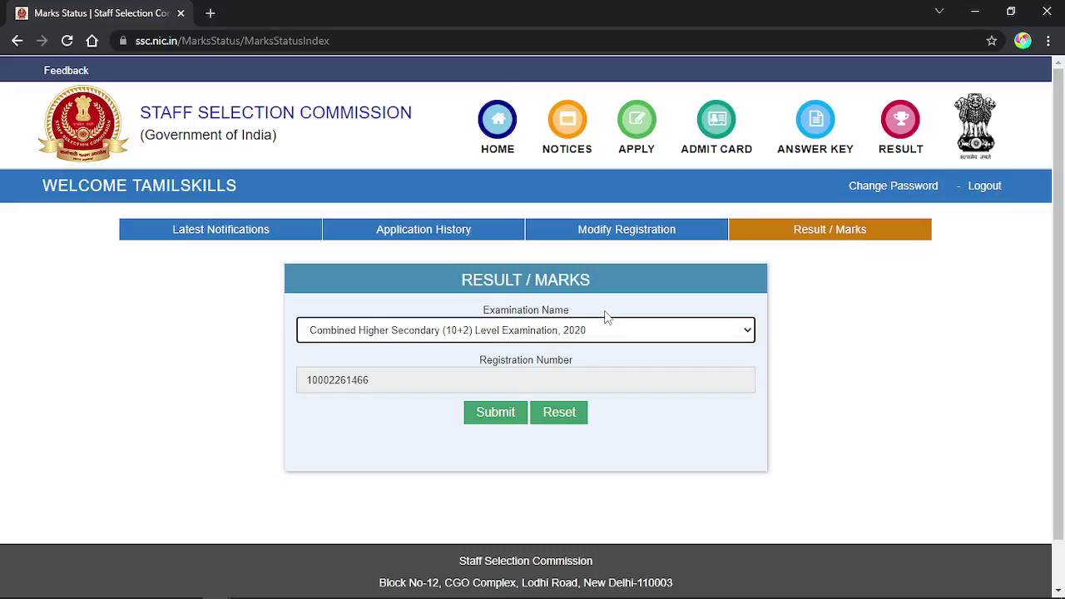
{"action": "left_click", "coordinate": [503, 420]}
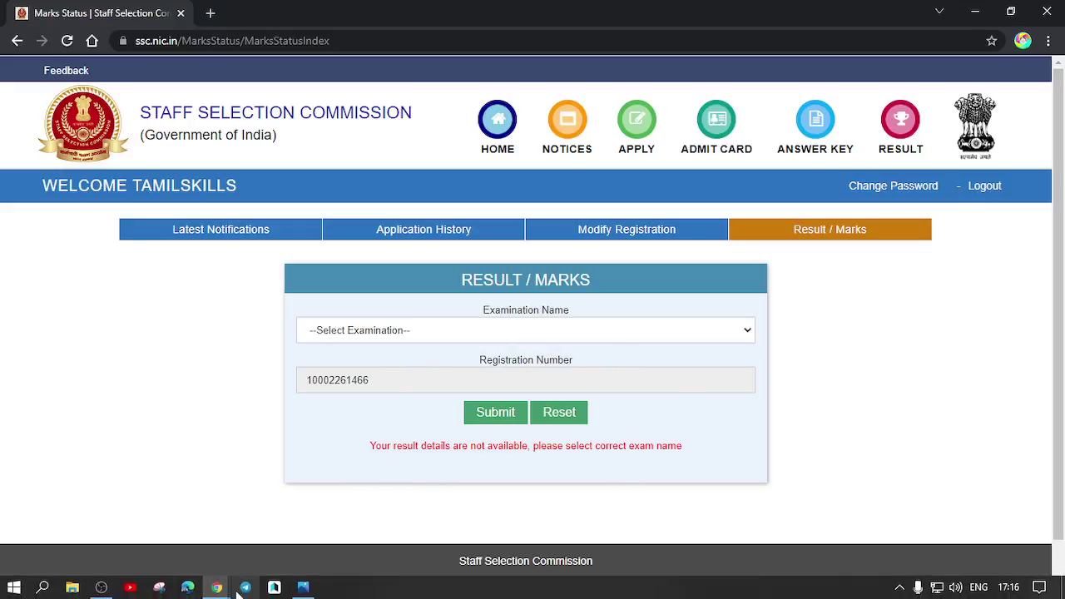
In Telegram's Administrator folder, open the RRB தமிழ்நாடு SSC group chat.
{"action": "left_click", "coordinate": [246, 587]}
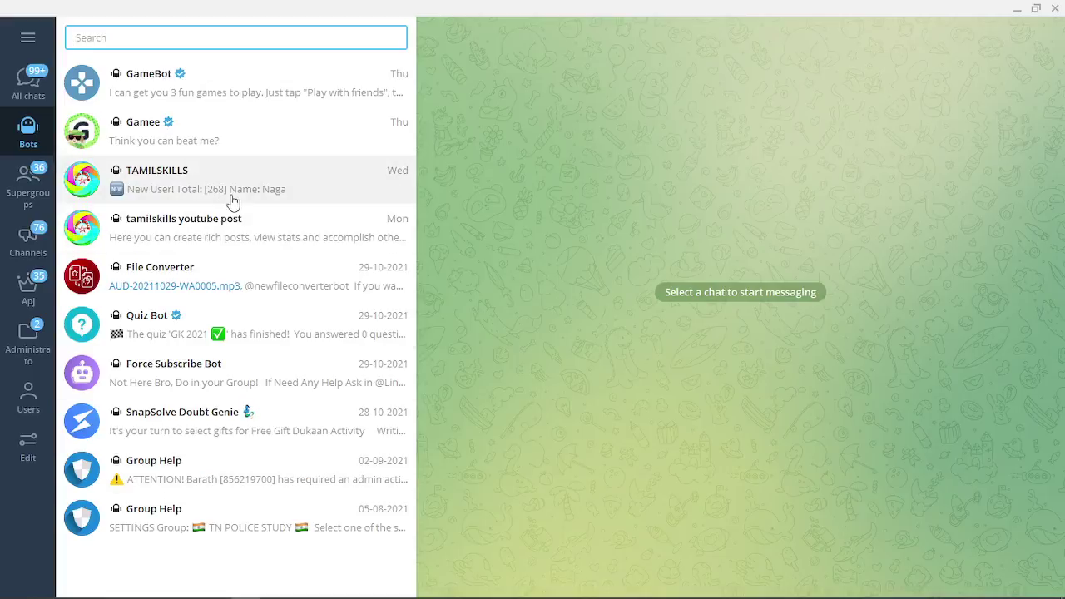
{"action": "left_click", "coordinate": [48, 330]}
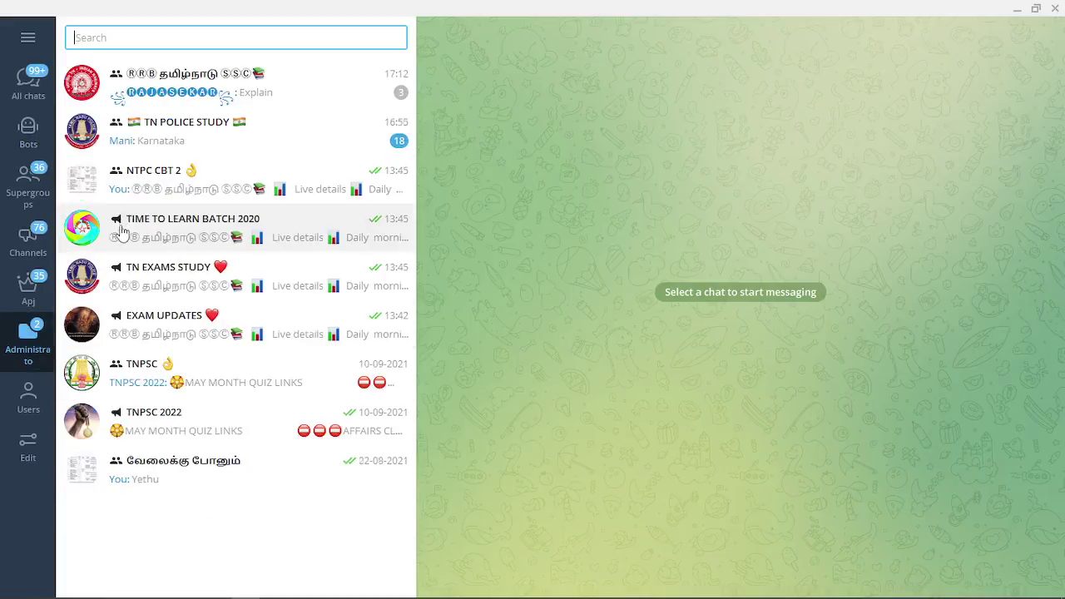
{"action": "left_click", "coordinate": [178, 98]}
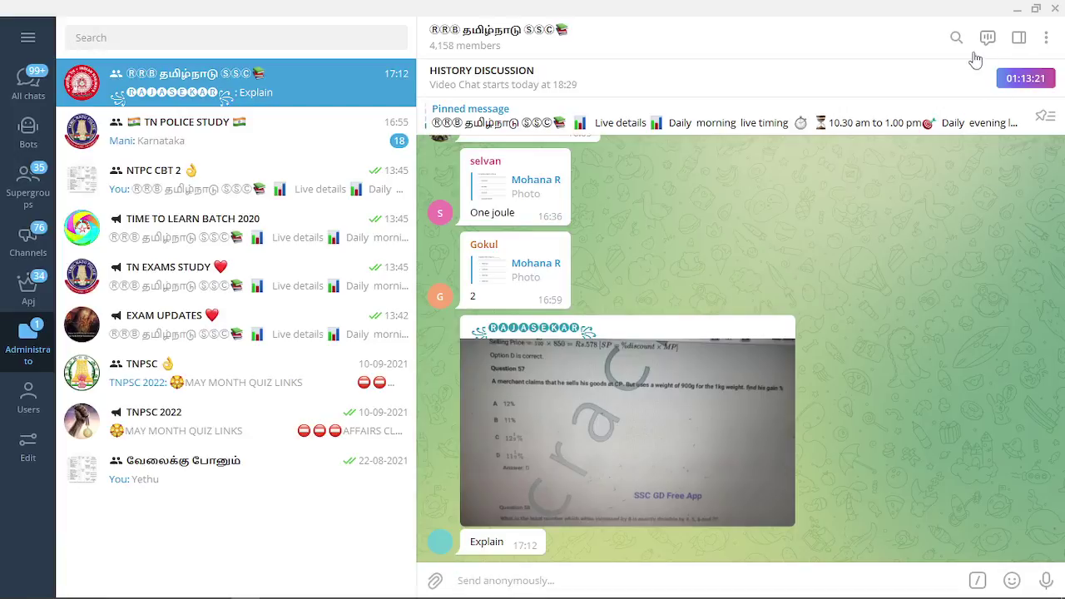
Check the group's info panel, close it, and scroll up through the chat history.
{"action": "left_click", "coordinate": [592, 52]}
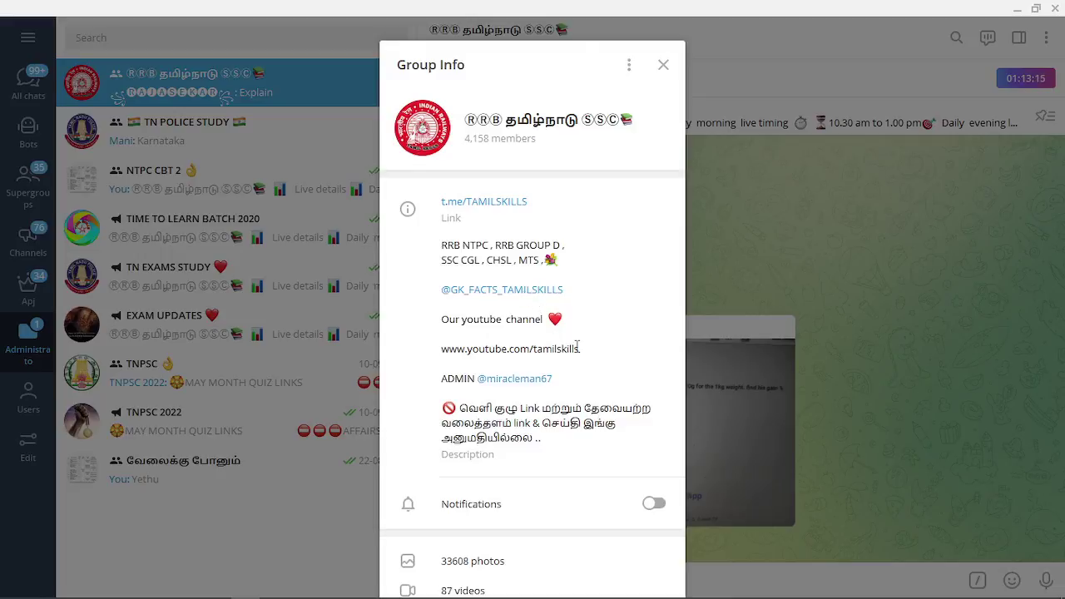
{"action": "left_click", "coordinate": [663, 65]}
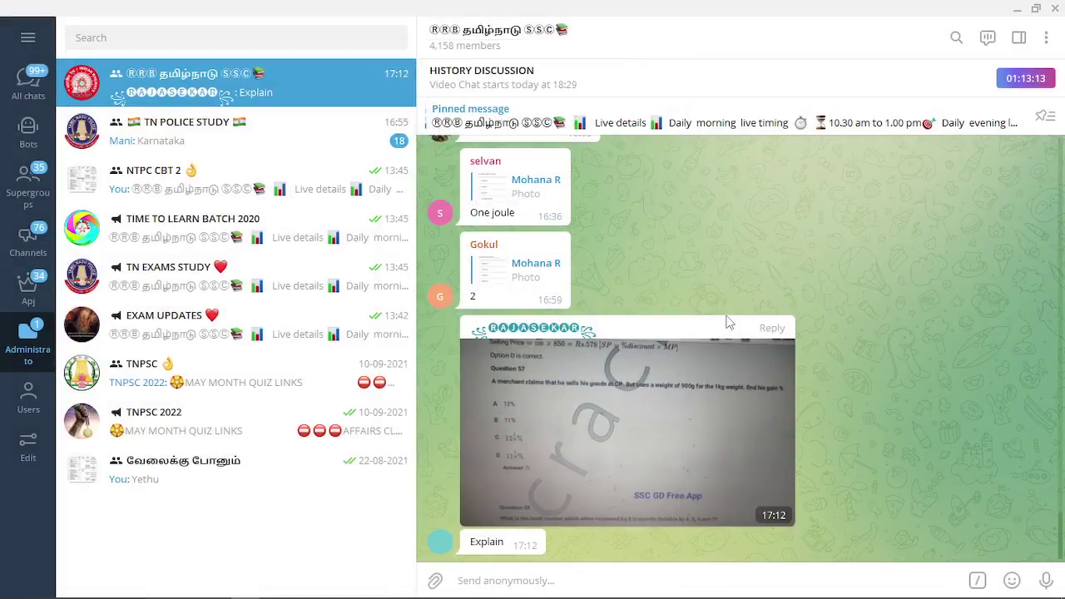
{"action": "scroll", "coordinate": [726, 323], "scroll_direction": "up", "scroll_amount": 3}
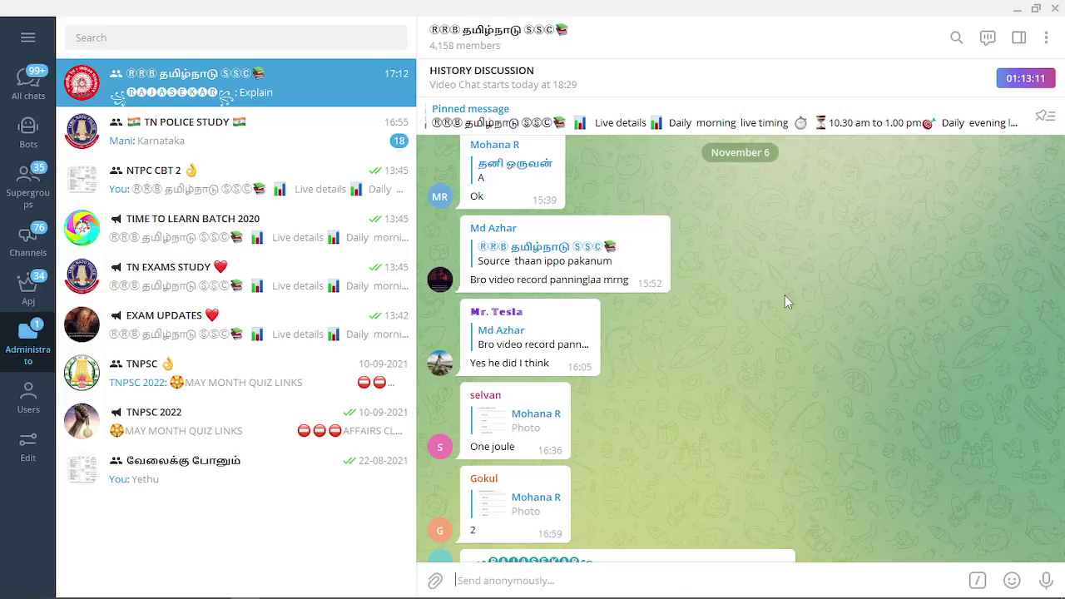
{"action": "scroll", "coordinate": [790, 299], "scroll_direction": "up", "scroll_amount": 3}
{"action": "scroll", "coordinate": [795, 304], "scroll_direction": "up", "scroll_amount": 1}
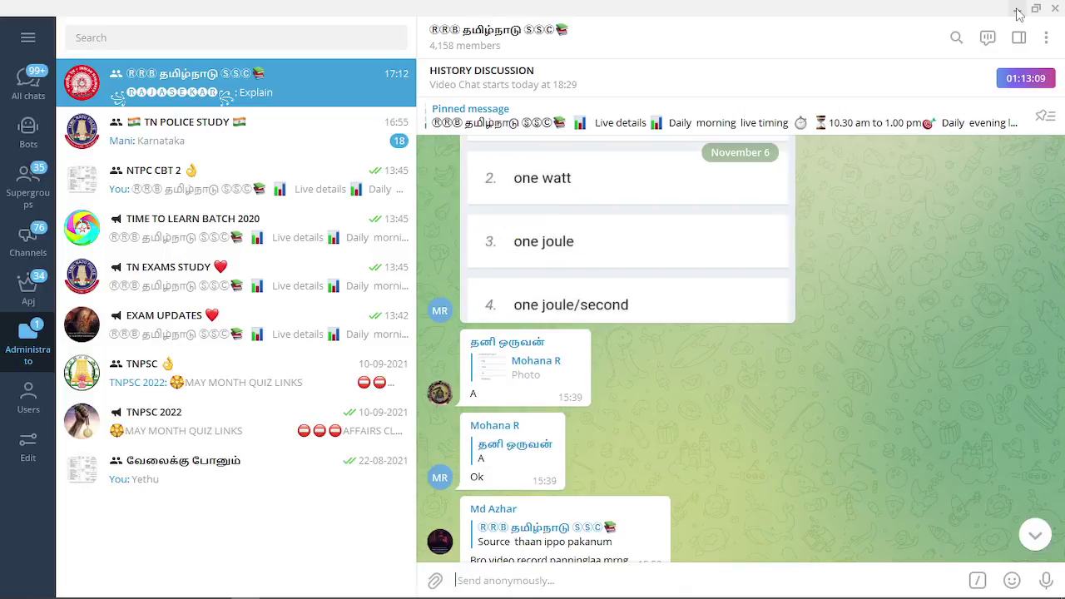